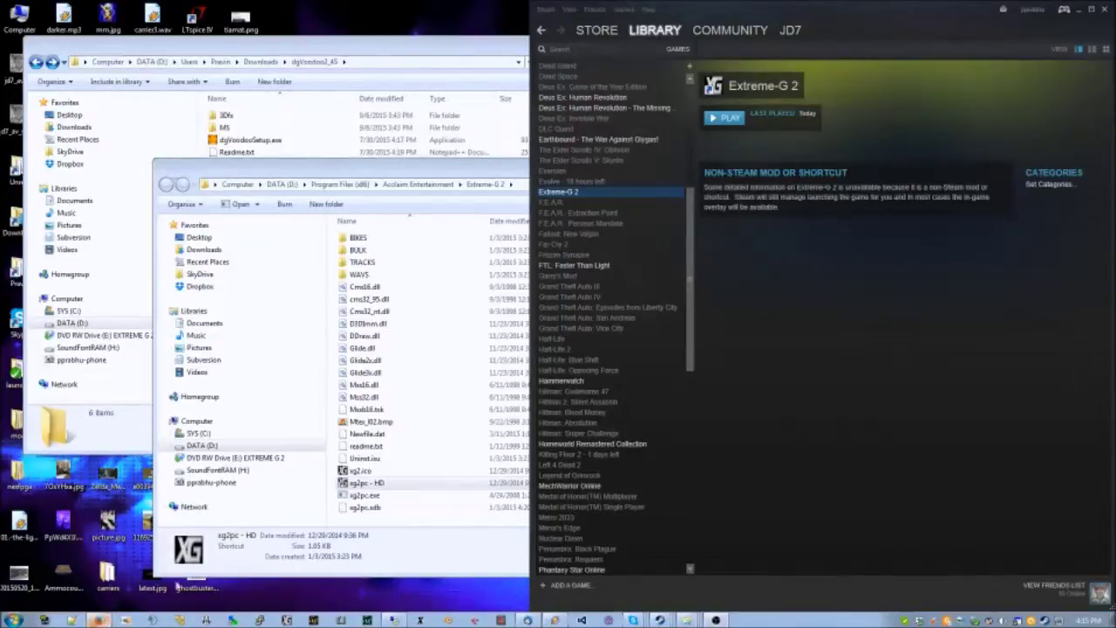
Switch to the DAEMON Tools Lite product page in the web browser
click(100, 620)
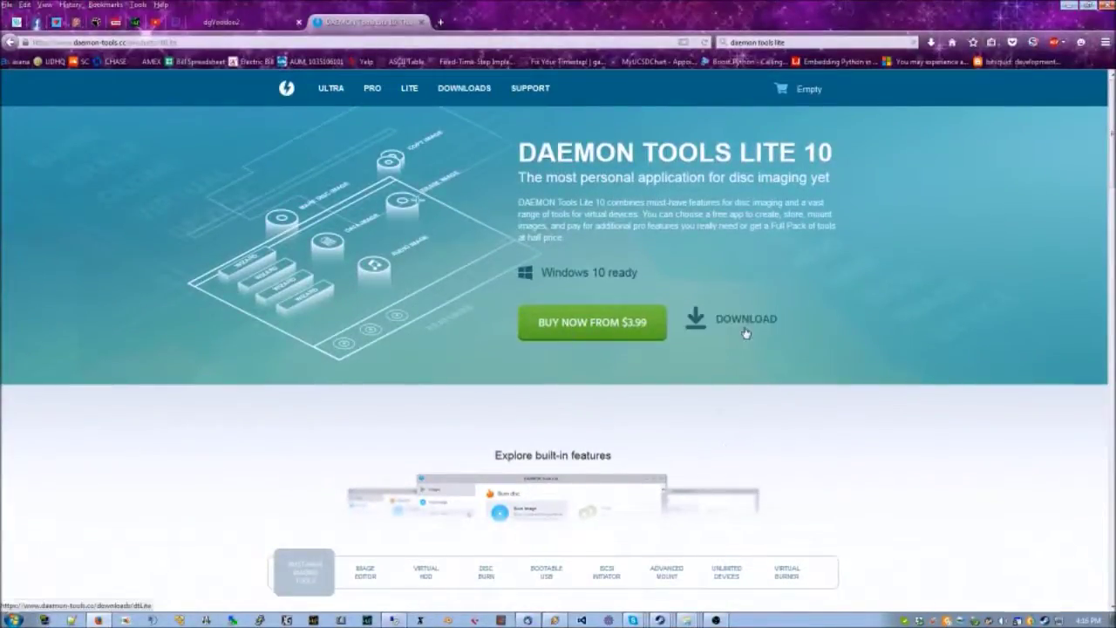
Start the DAEMON Tools Lite download, then launch the installed DAEMON Tools Lite from search
click(729, 327)
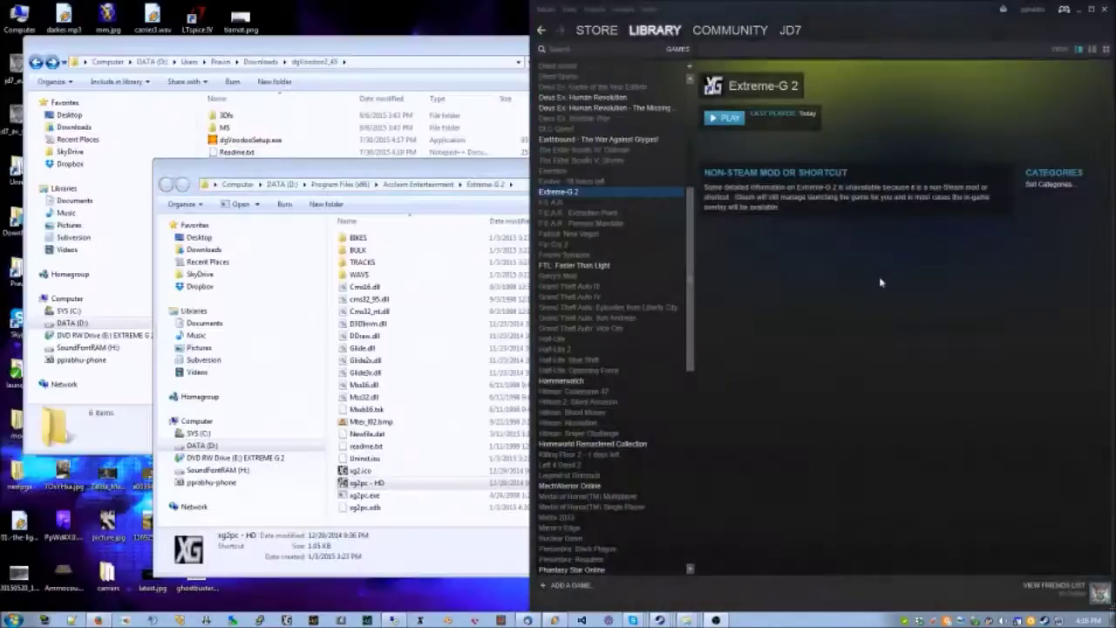
key(super)
text(daemon to)
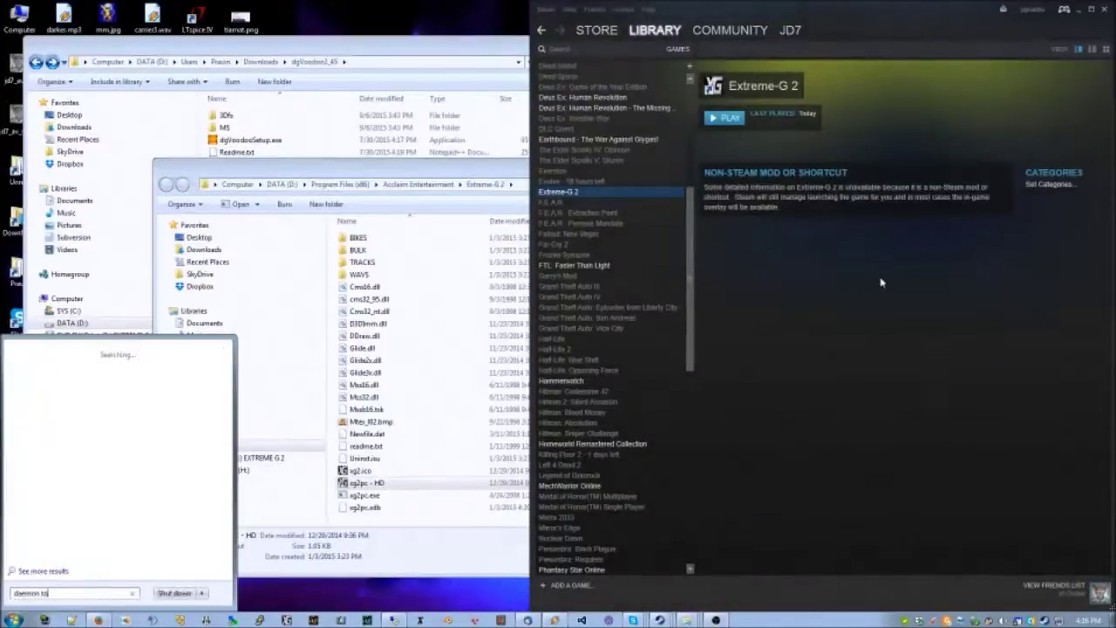
text(ols)
key(Return)
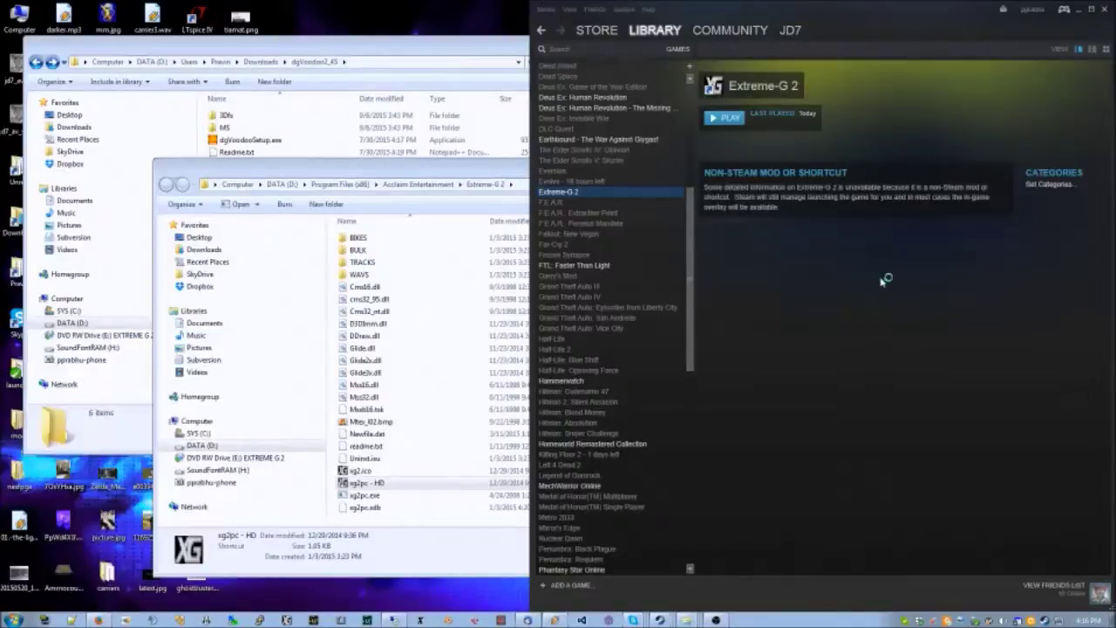
Add an empty DT-0 (F:) virtual drive in DAEMON Tools Lite without mounting, then exit
drag(796, 187, 528, 155)
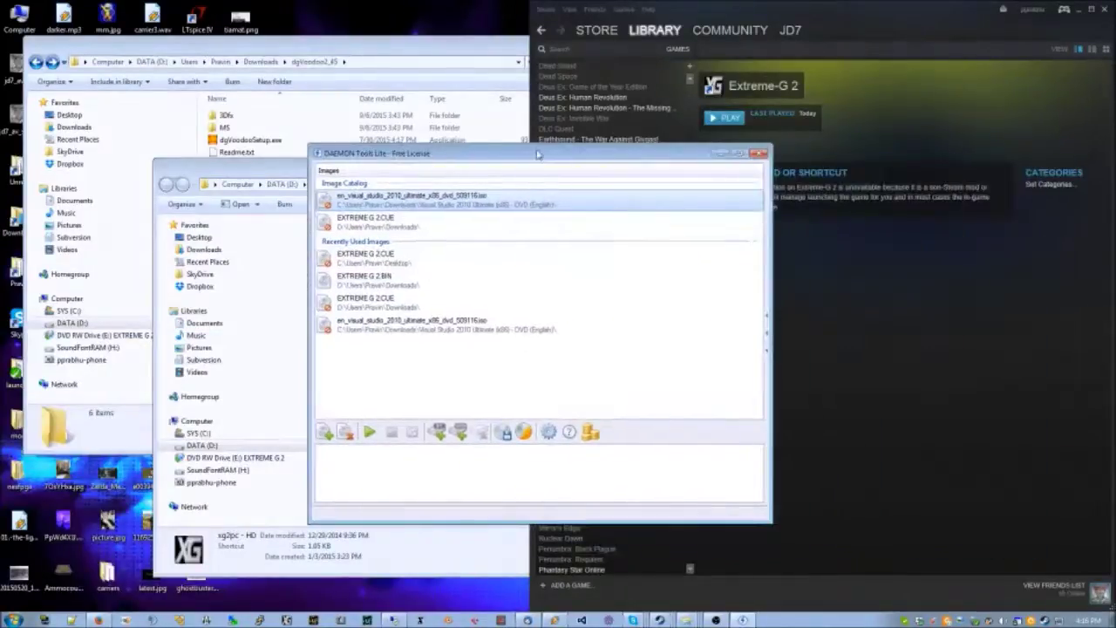
right_click(351, 457)
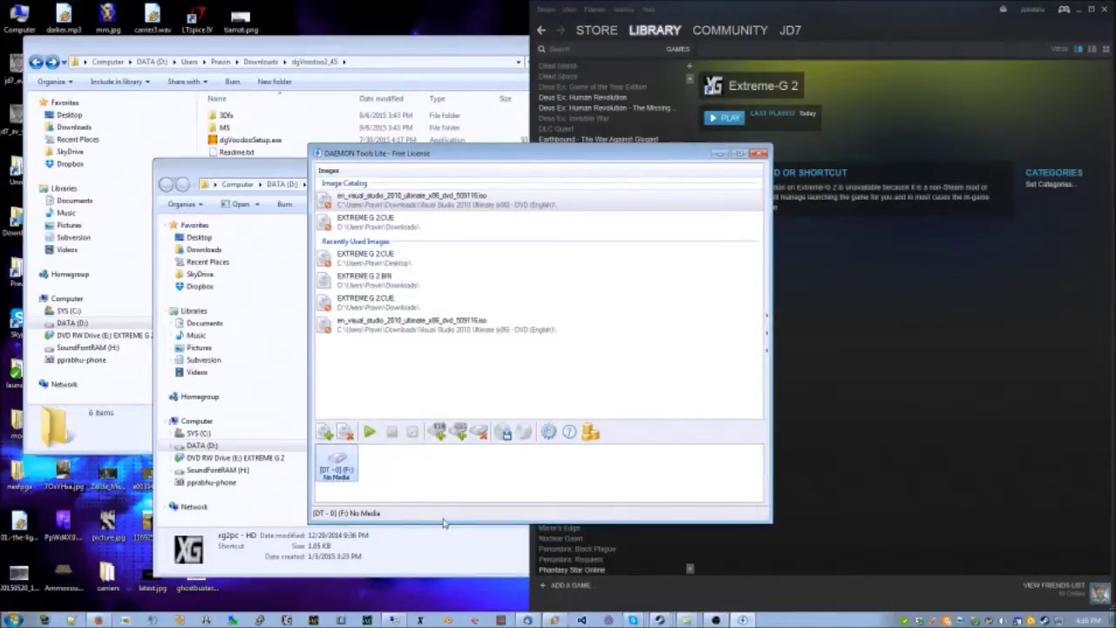
right_click(351, 478)
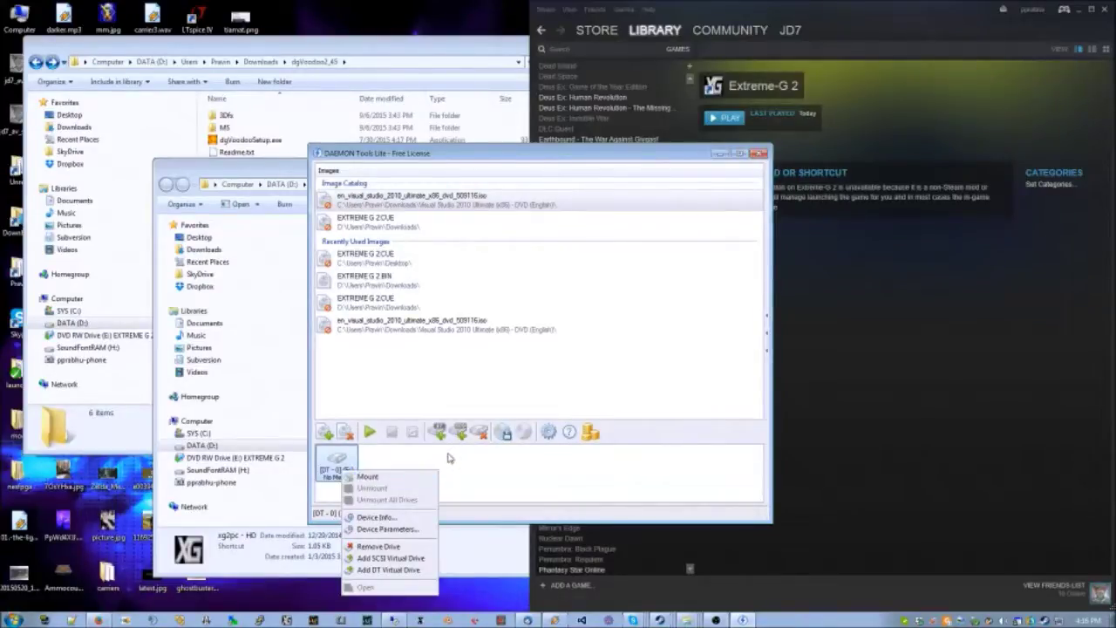
click(365, 478)
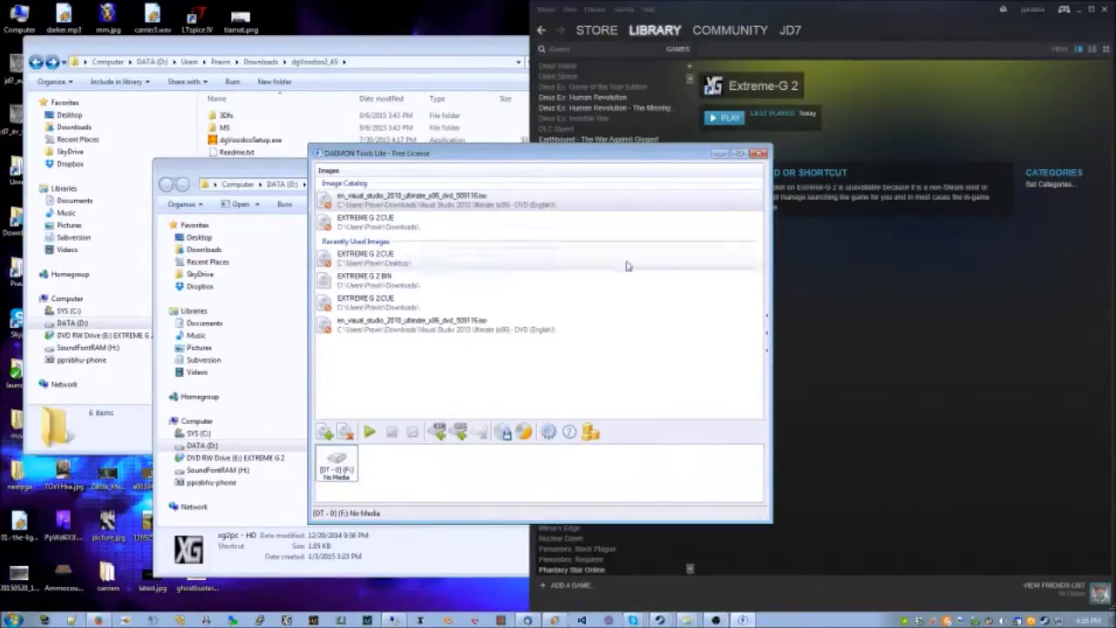
click(761, 154)
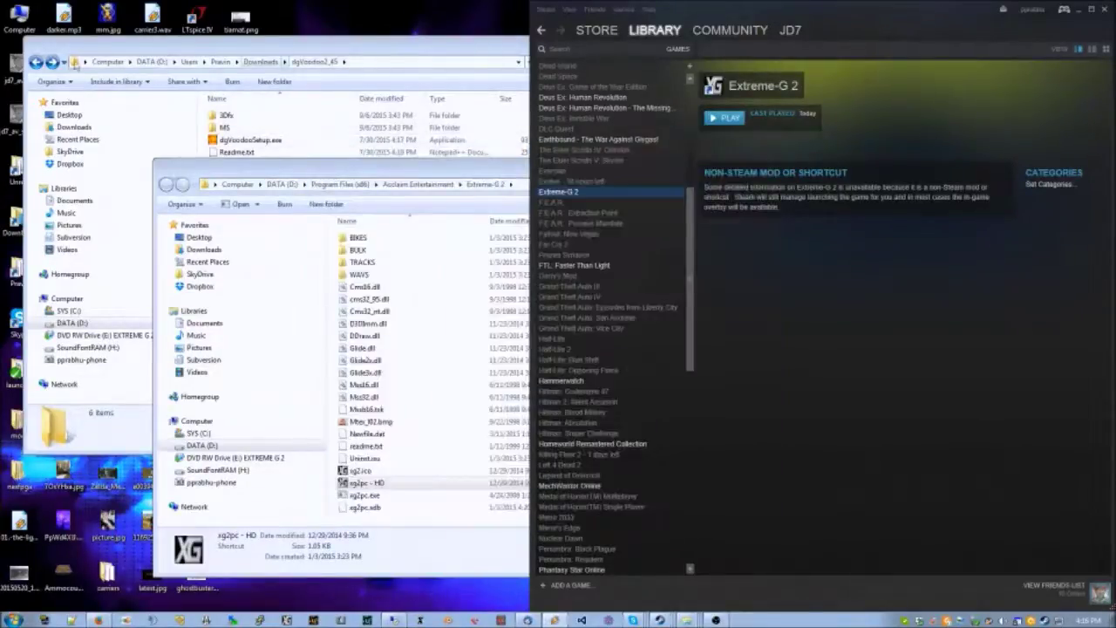
Open the EXTREME G 2 disc in DVD RW Drive (E:) from Computer
double_click(33, 29)
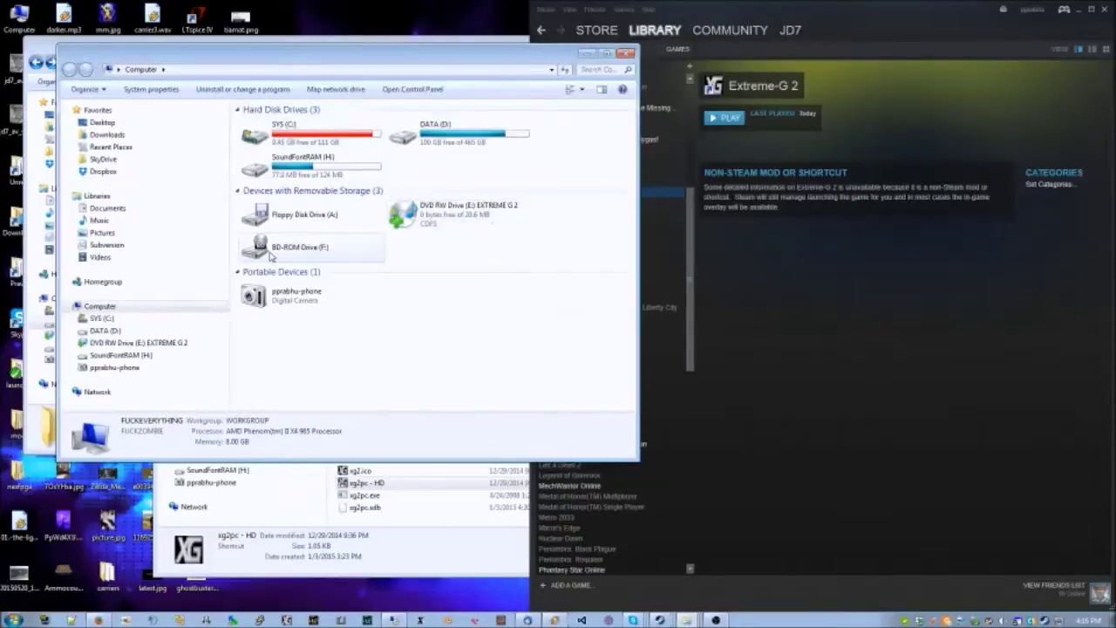
click(323, 247)
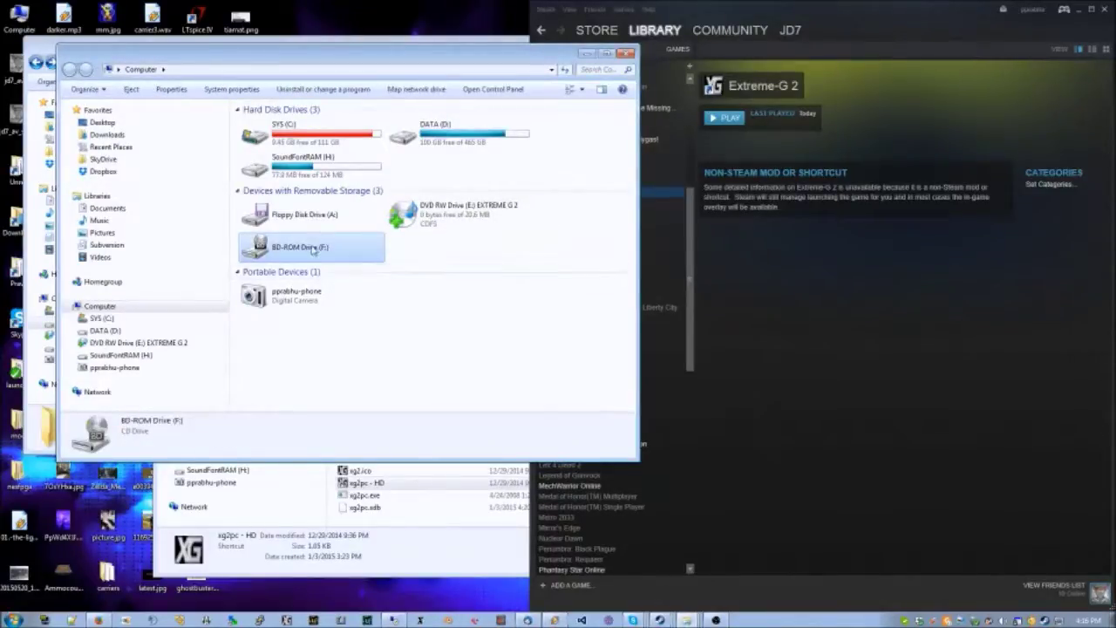
click(463, 212)
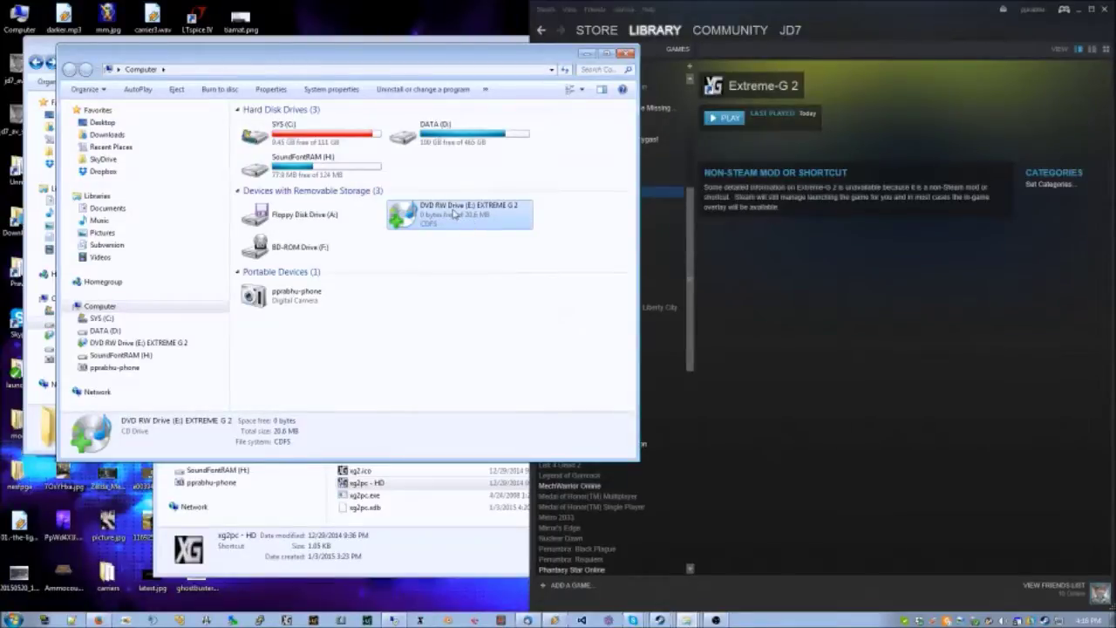
right_click(453, 214)
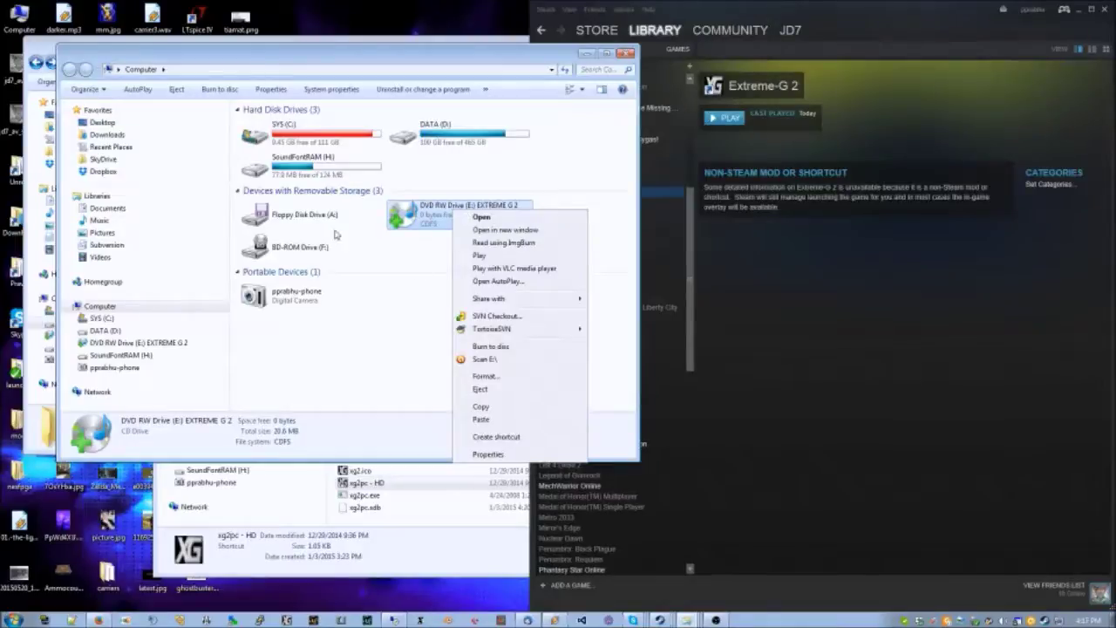
click(479, 217)
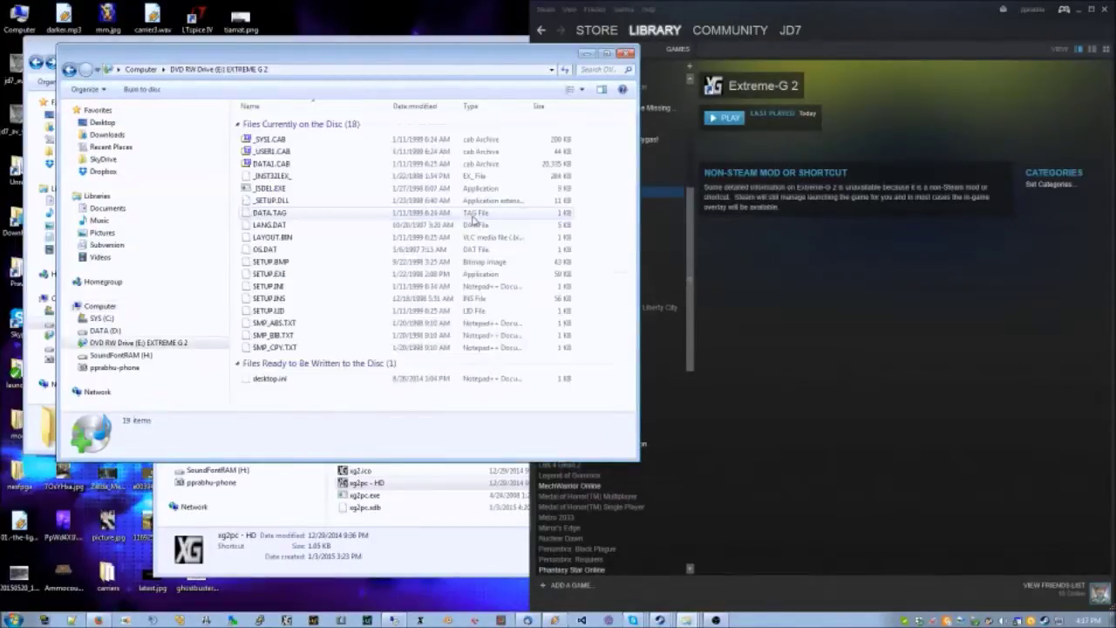
Run SETUP.EXE from the disc, close the disc window, and return to dgVoodoo2_45
right_click(267, 276)
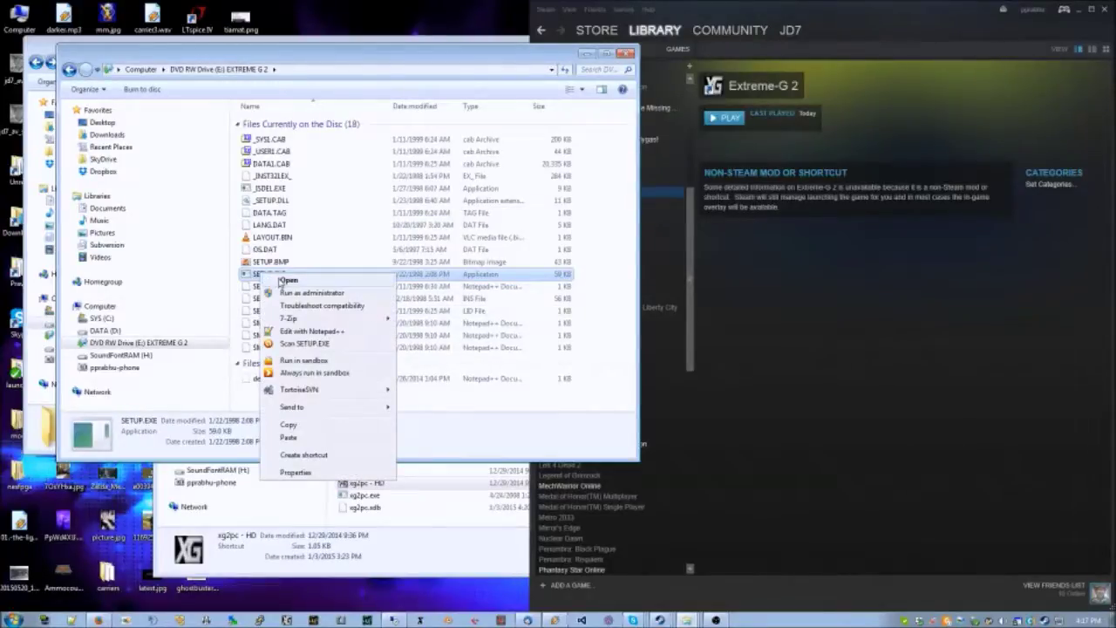
click(283, 279)
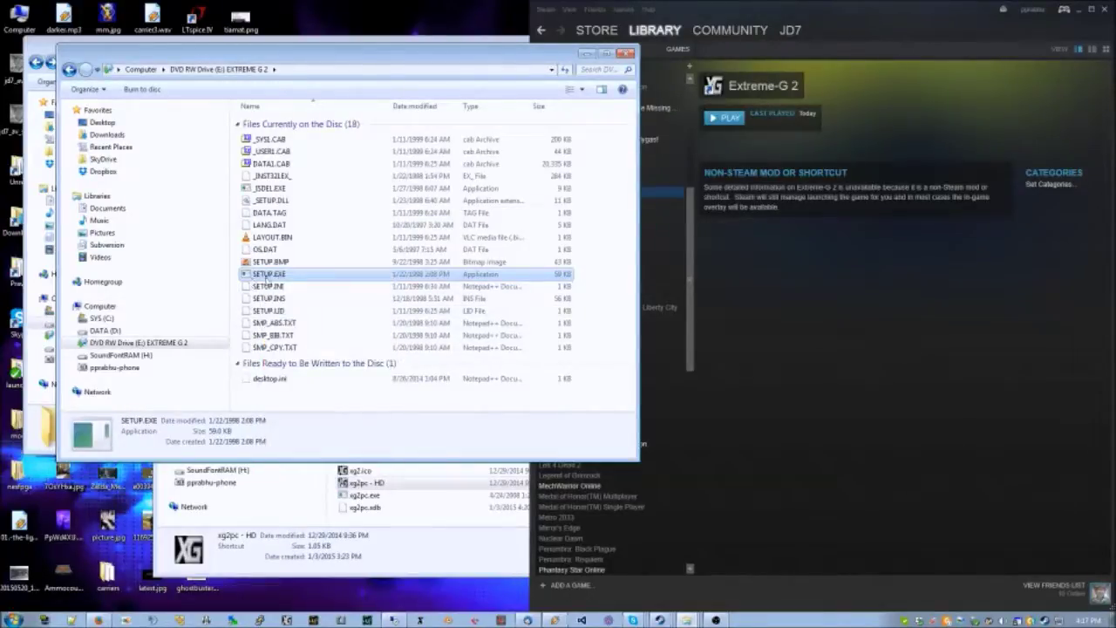
right_click(292, 276)
click(286, 274)
click(627, 54)
click(350, 58)
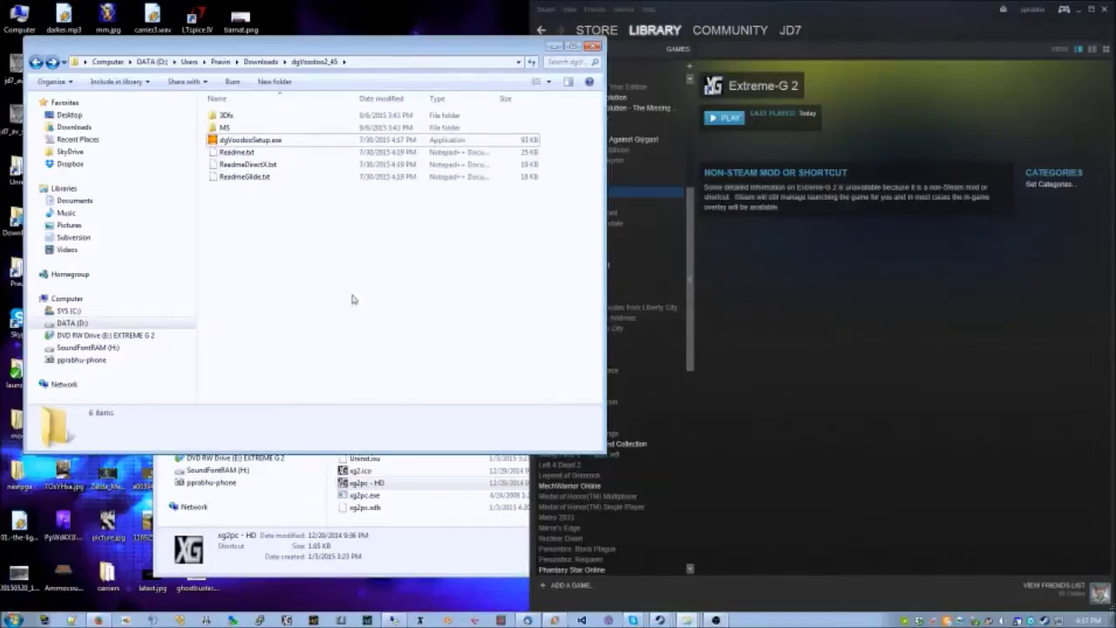
Bring the Extreme-G 2 folder forward and open the xg2pc - HD shortcut's Properties dialog
click(494, 553)
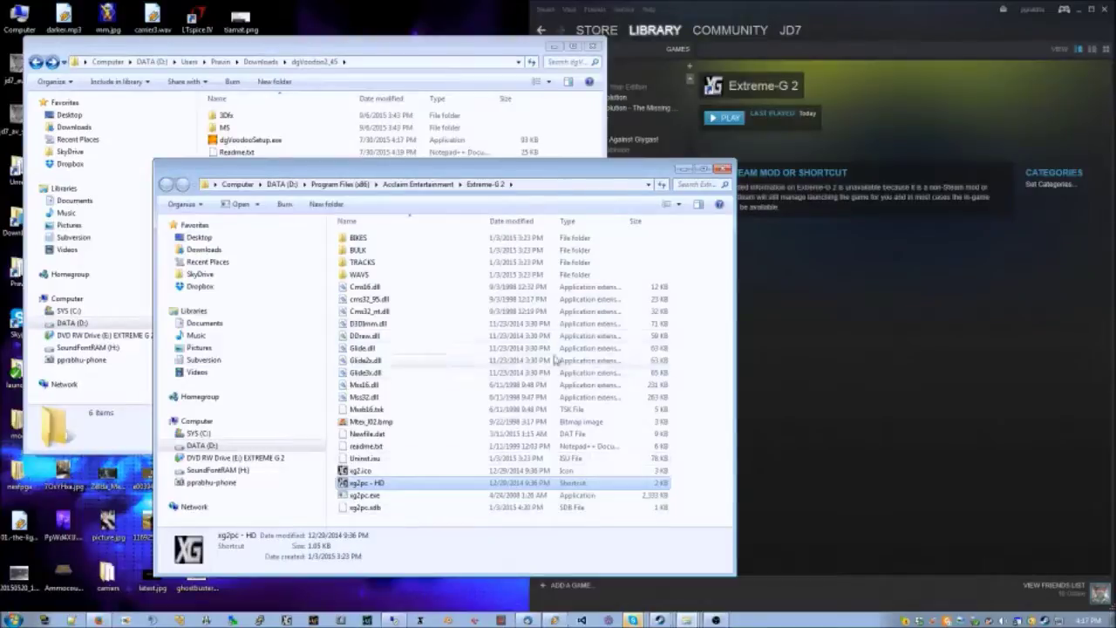
click(713, 484)
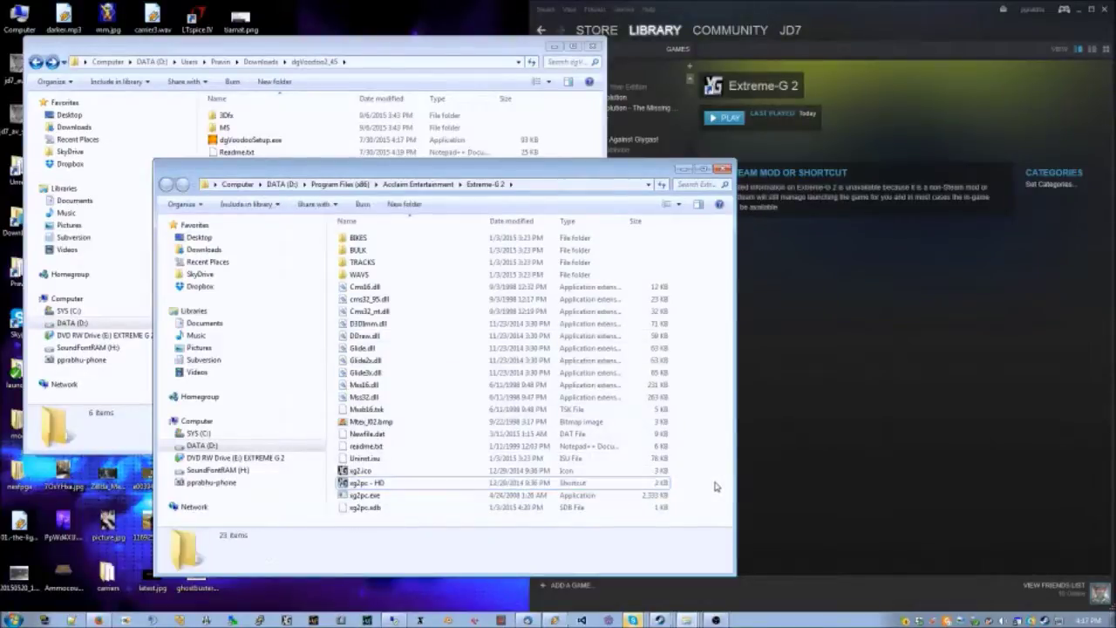
right_click(381, 485)
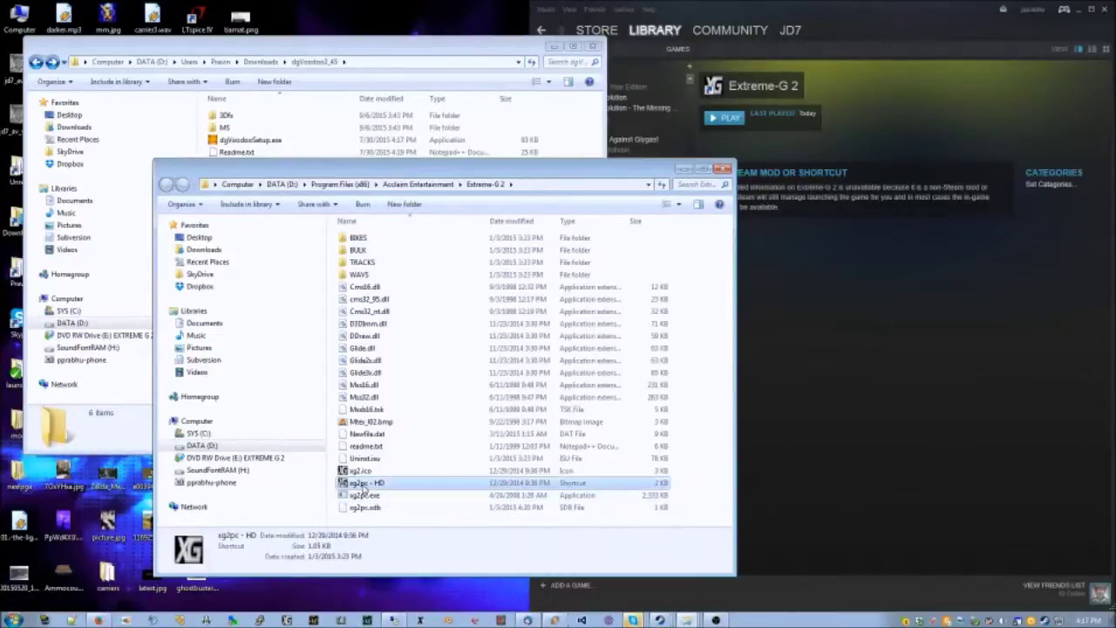
click(398, 475)
drag(454, 324, 351, 92)
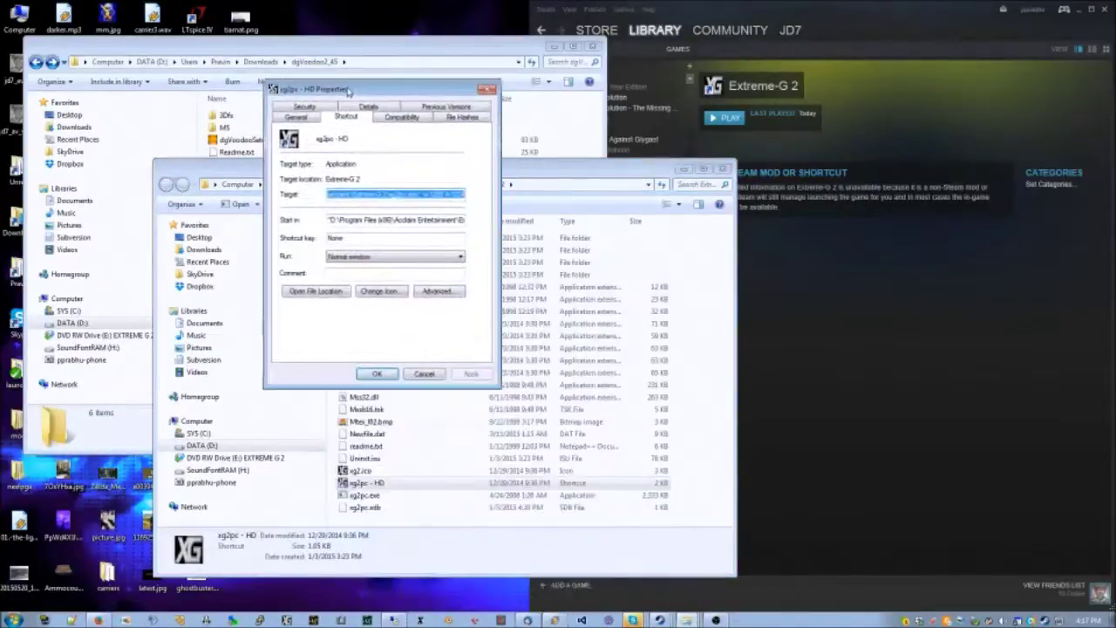
Review the -w 1280 -h 1024 parameters in the shortcut's Target, then accept with OK
click(424, 196)
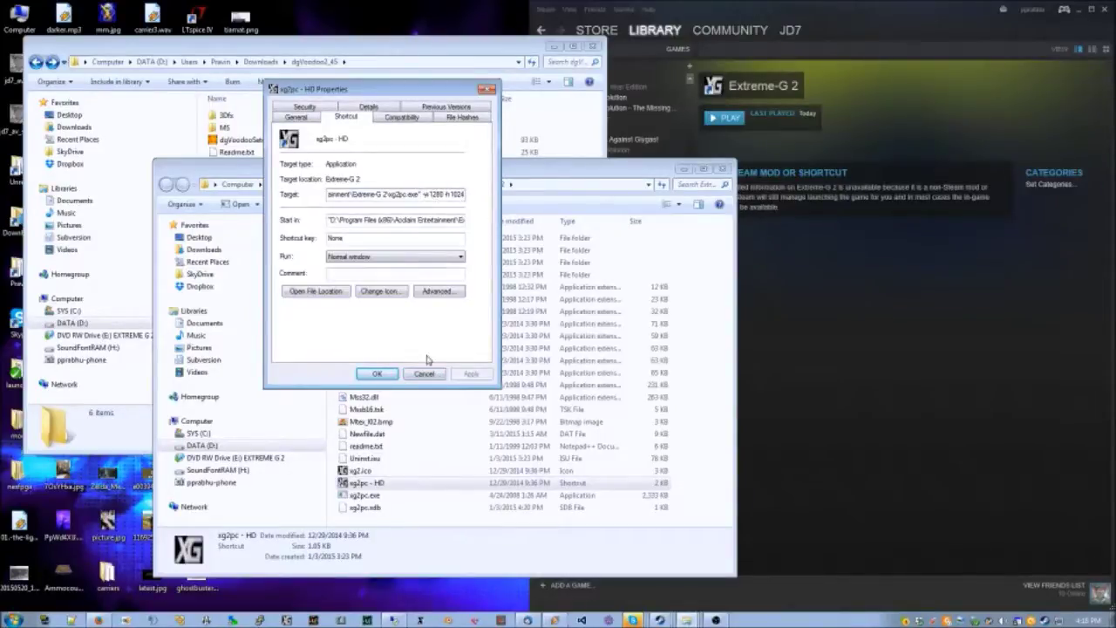
click(395, 377)
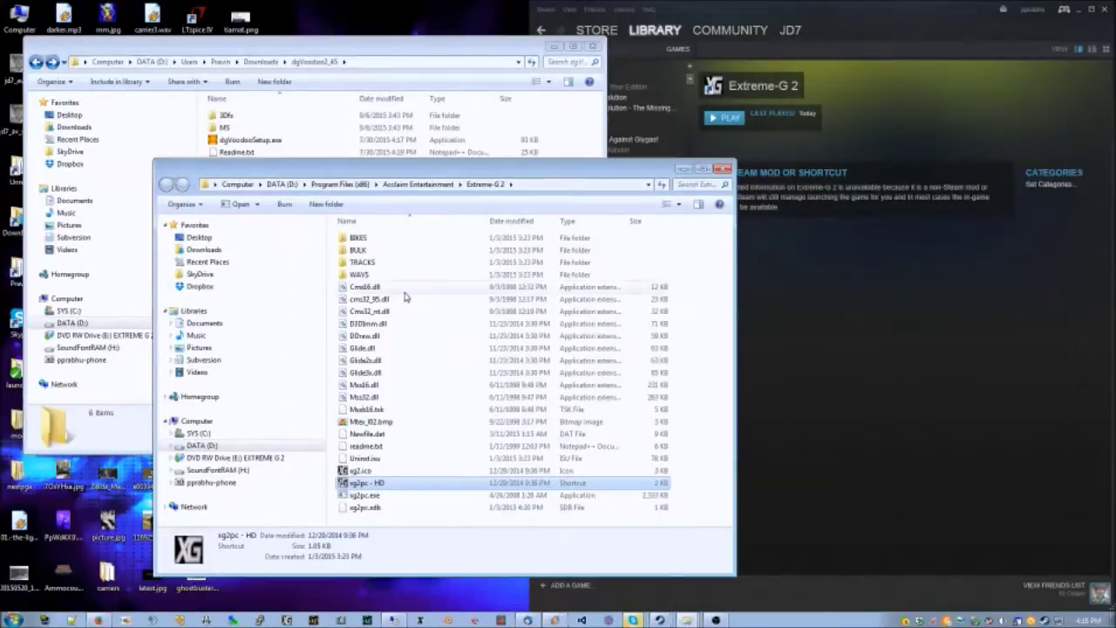
Check the dgVoodoo 2 release page in Firefox, then return to the dgVoodoo2_45 folder
key(alt+Tab)
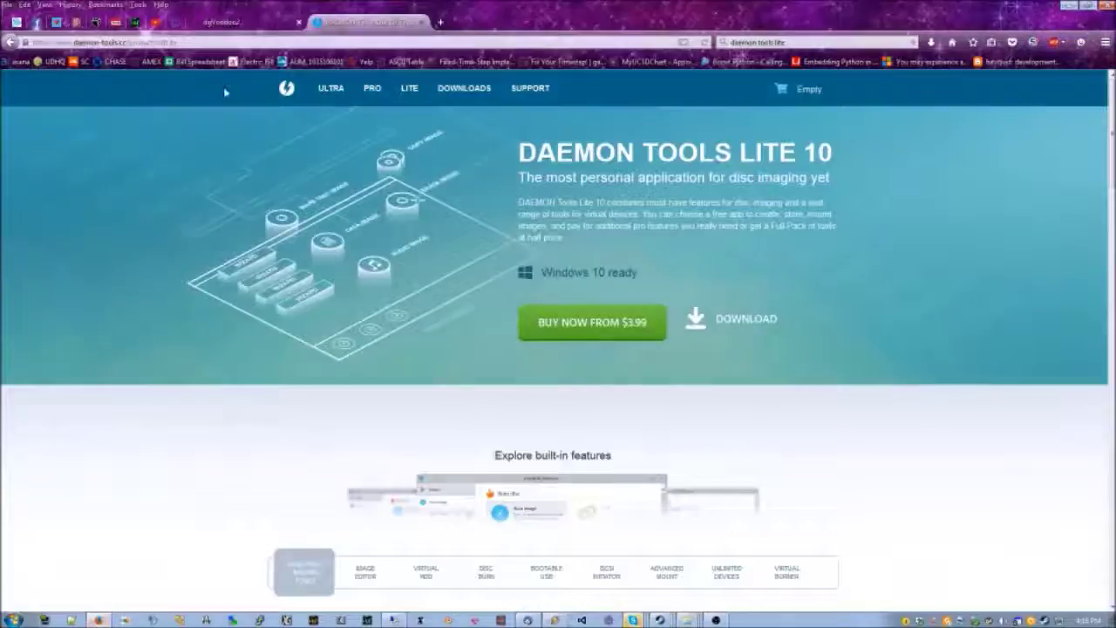
click(236, 23)
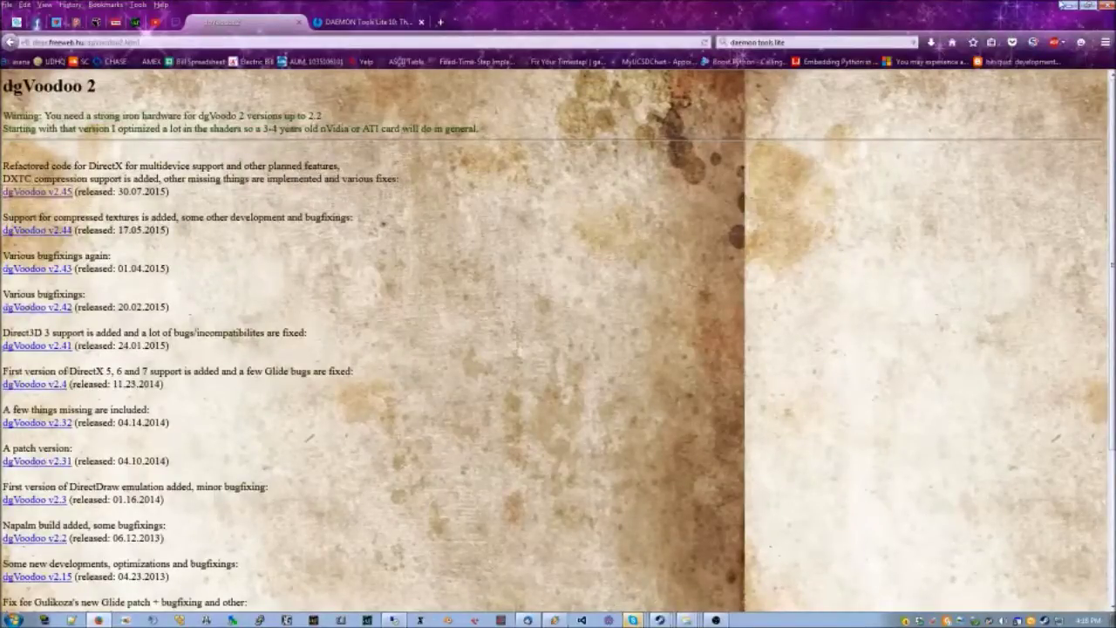
click(1068, 5)
click(375, 48)
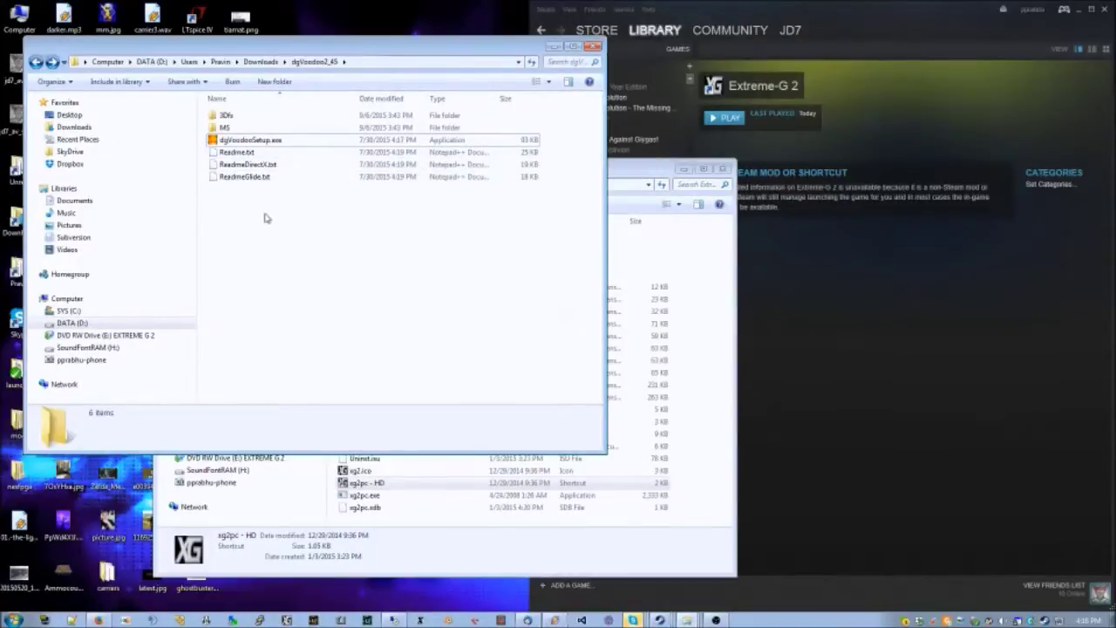
Copy Glide.dll, Glide2x.dll and Glide3x.dll from the 3Dfx folder
double_click(223, 116)
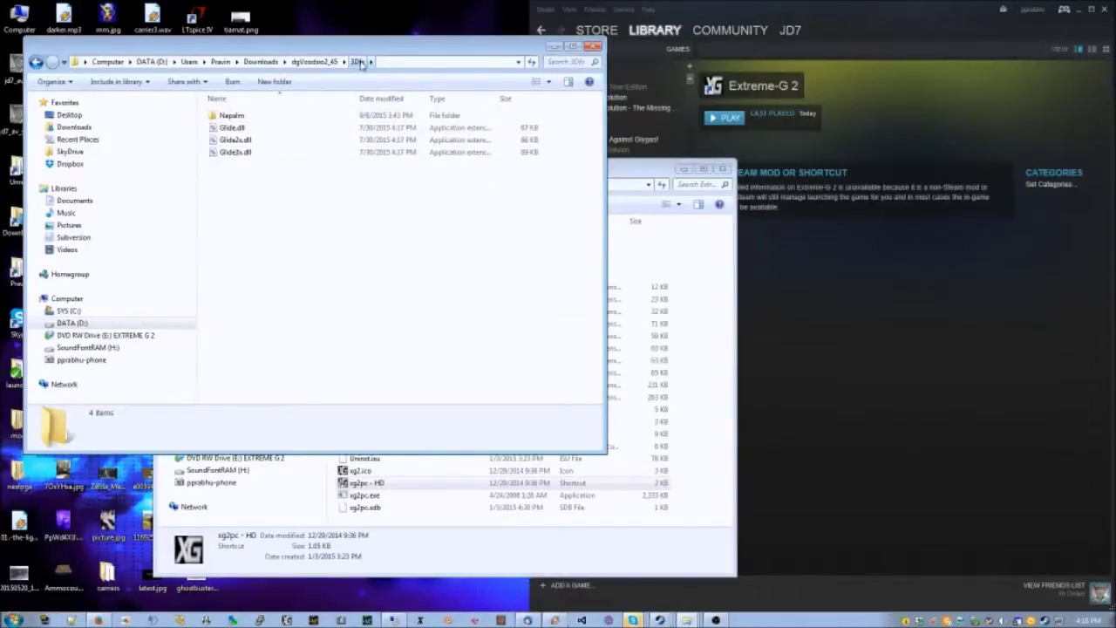
drag(256, 198, 231, 129)
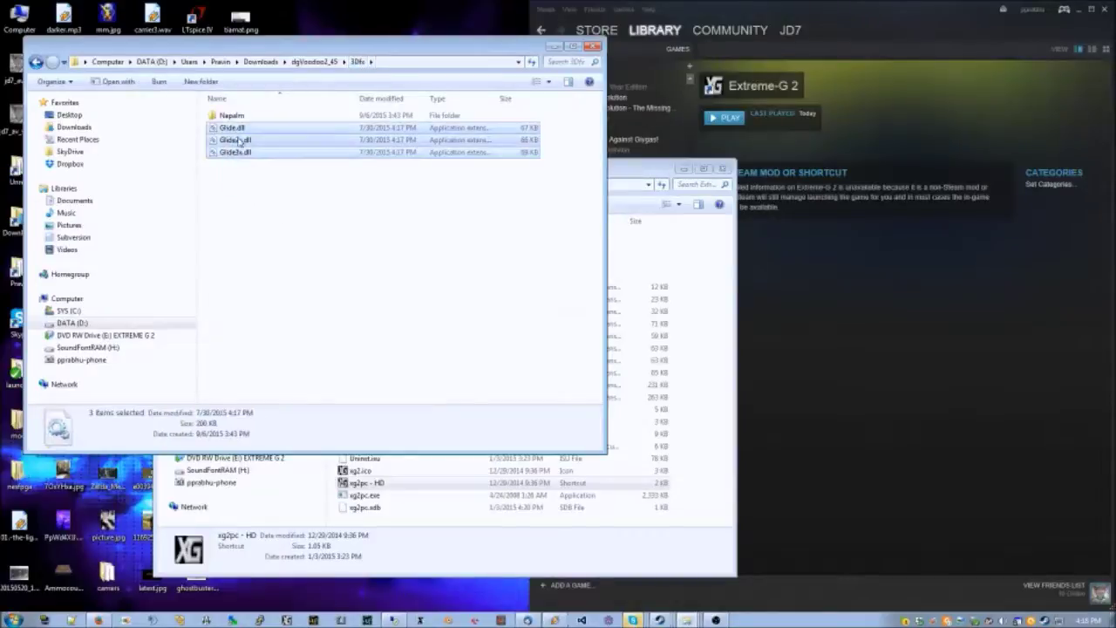
right_click(235, 138)
click(270, 234)
Locate the game's existing Glide DLLs beside xg2pc.exe, then launch dgVoodoo Setup
drag(646, 172, 837, 178)
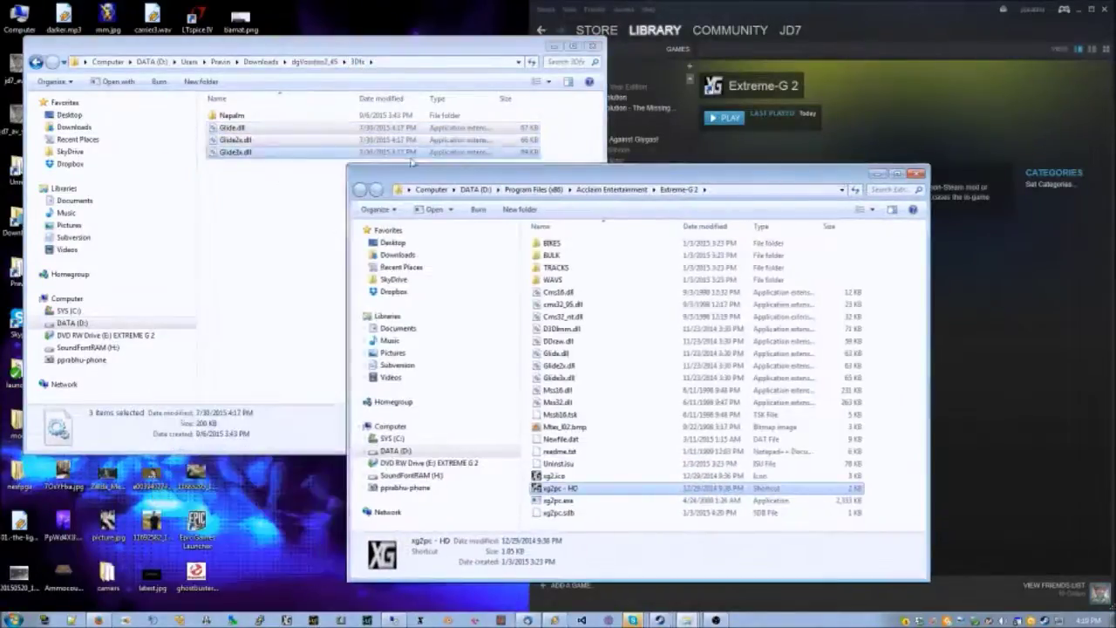
click(916, 375)
click(630, 500)
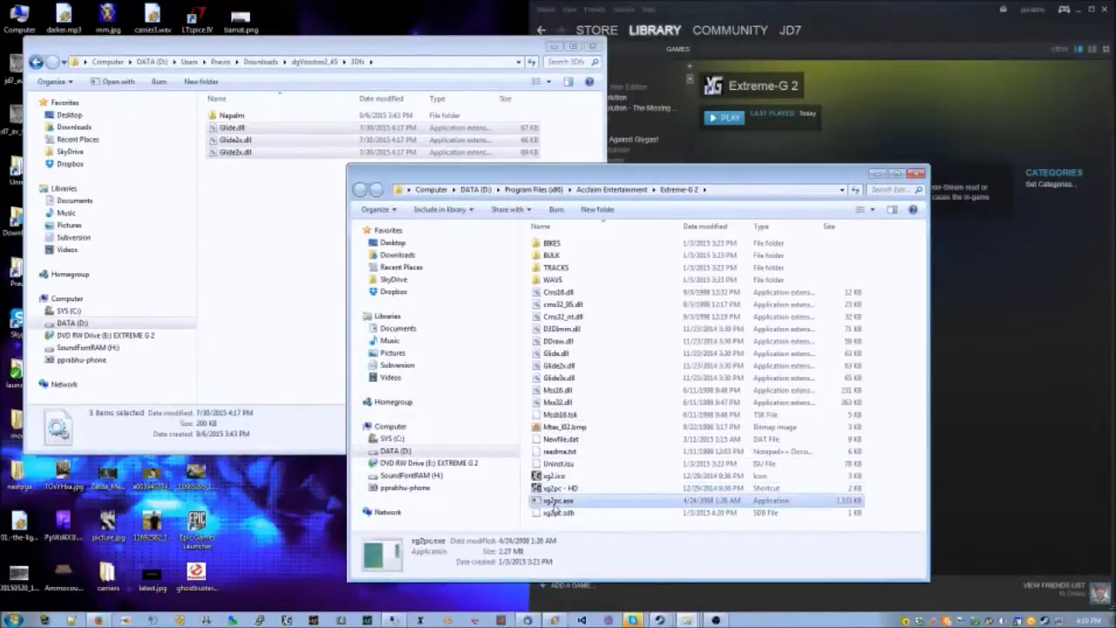
click(558, 353)
click(566, 367)
click(568, 379)
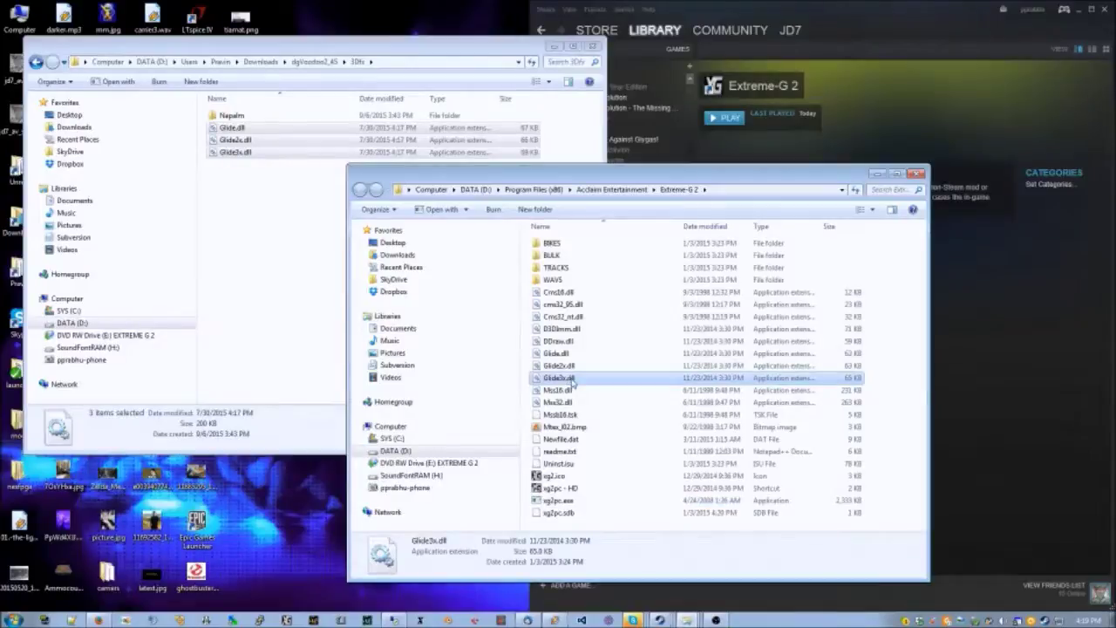
click(314, 62)
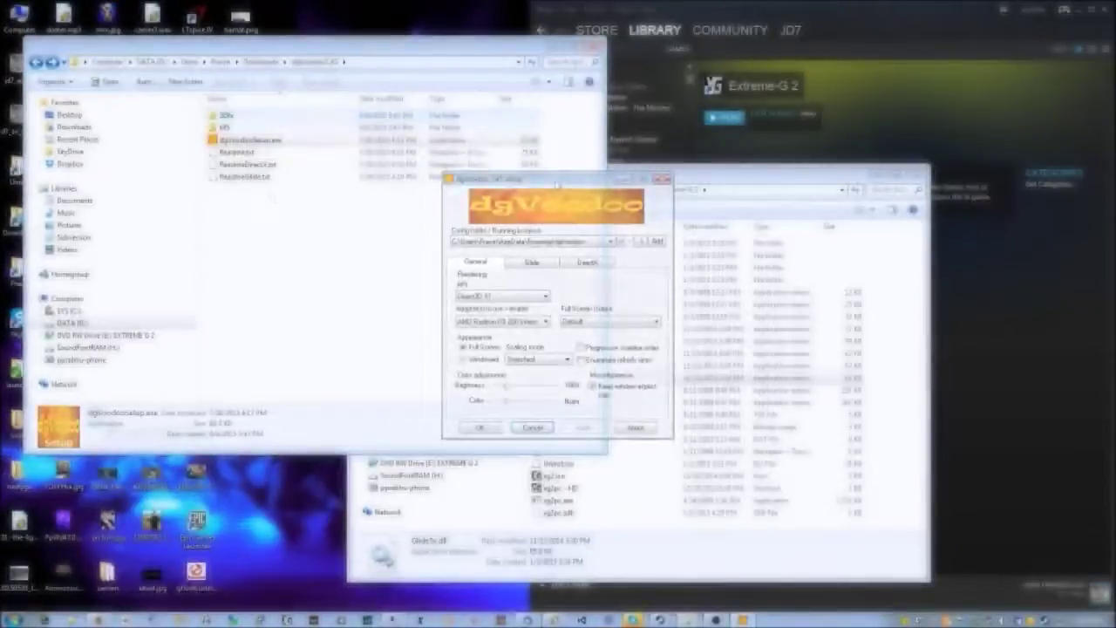
drag(556, 181, 375, 189)
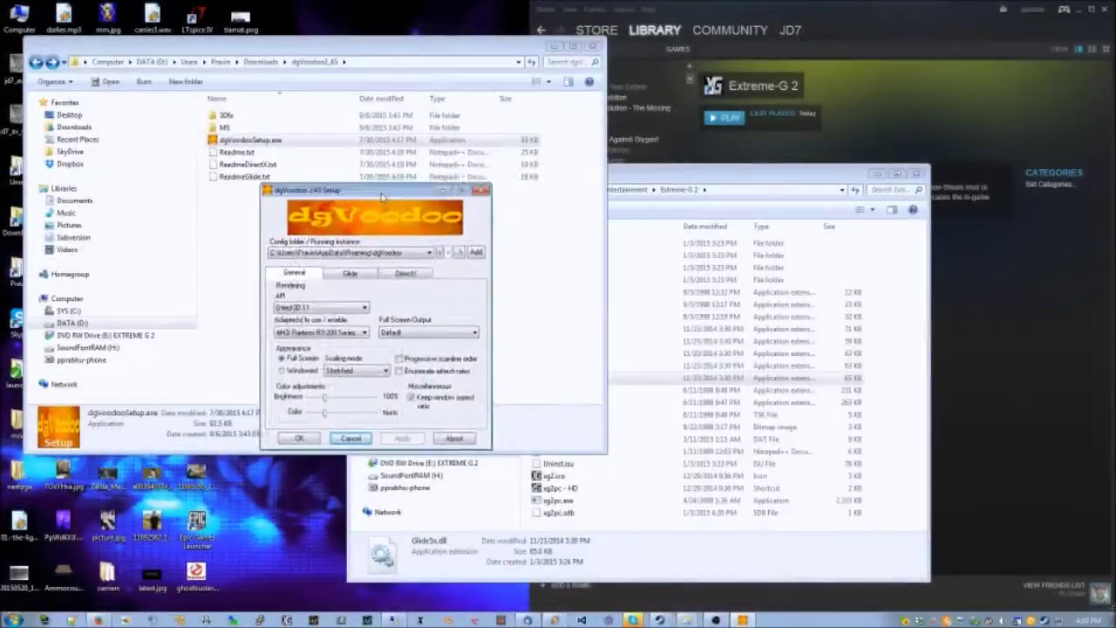
On the Glide tab choose 16 MB RAM, 65536 kB per TMU, 3 TMUs, 8x antialiasing; confirm
click(342, 276)
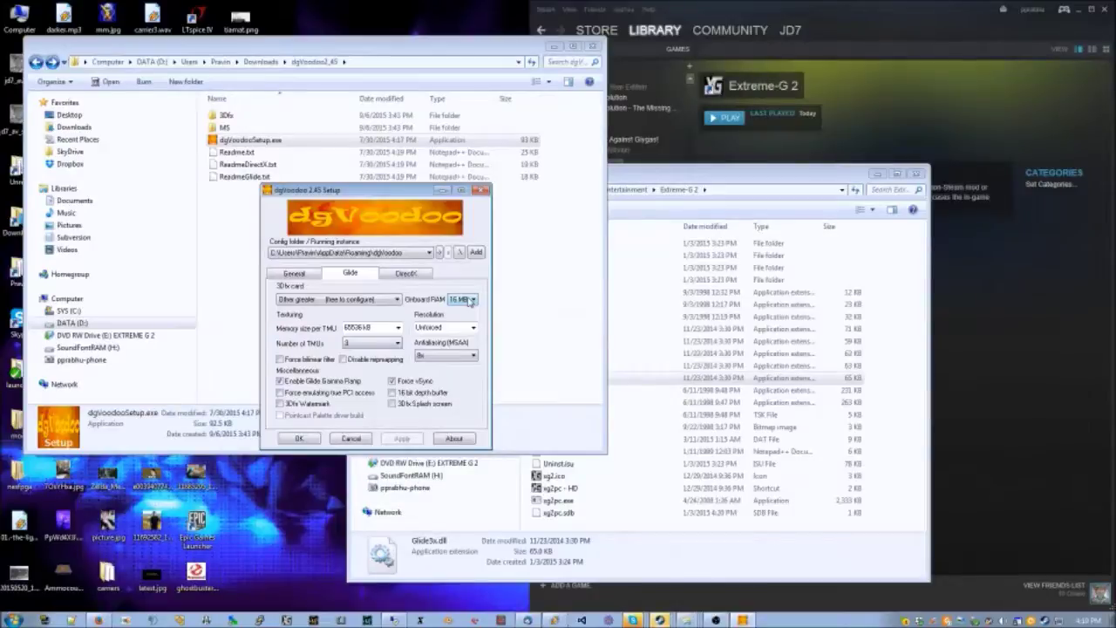
click(471, 300)
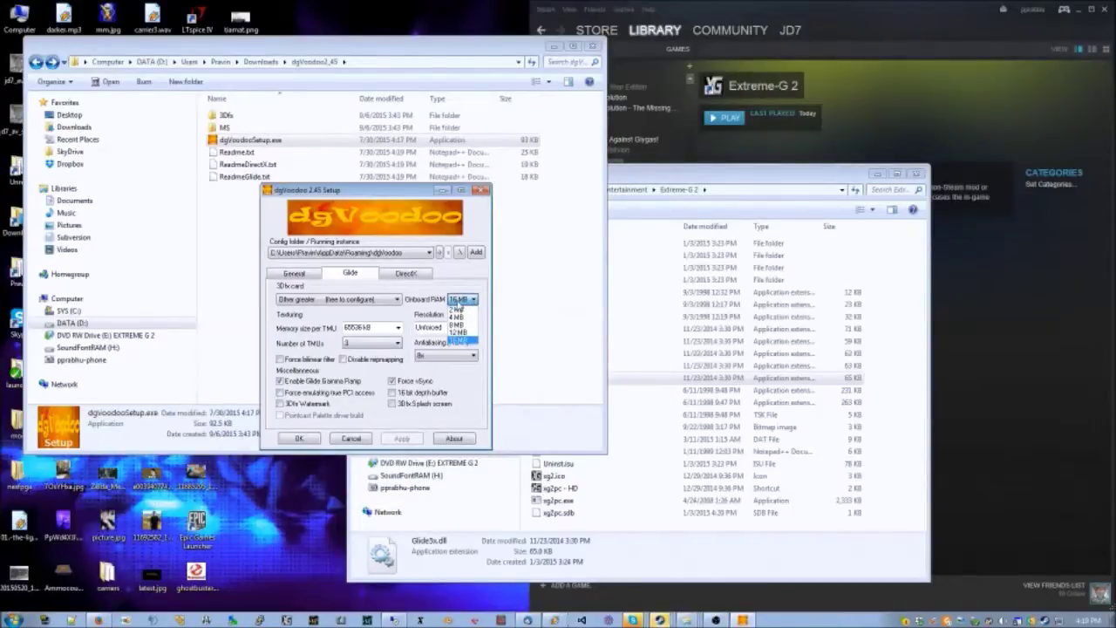
click(467, 341)
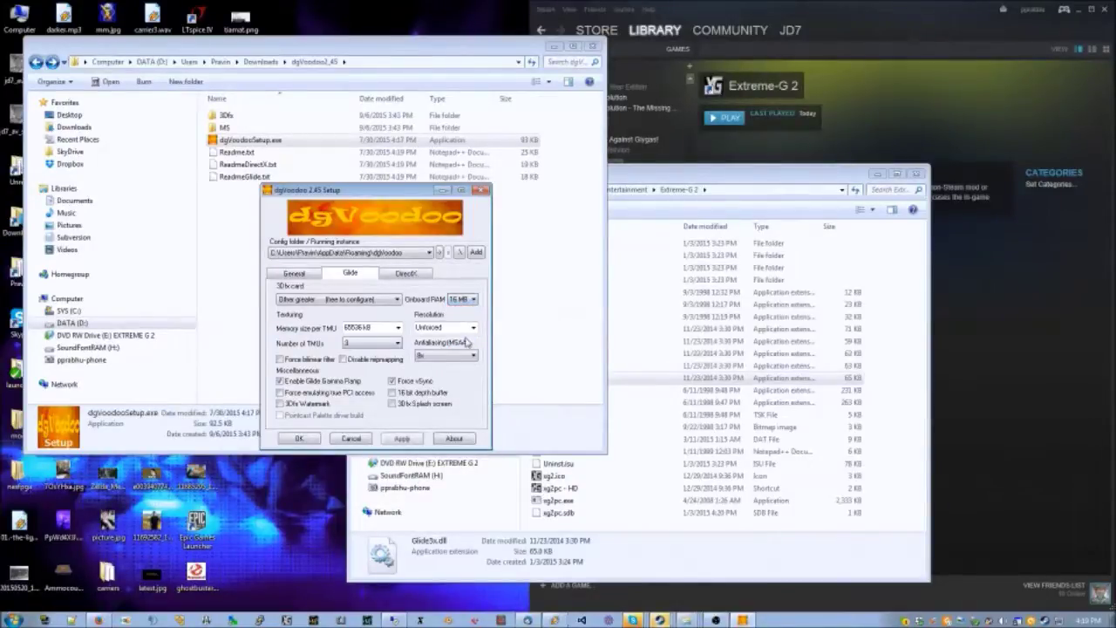
double_click(370, 328)
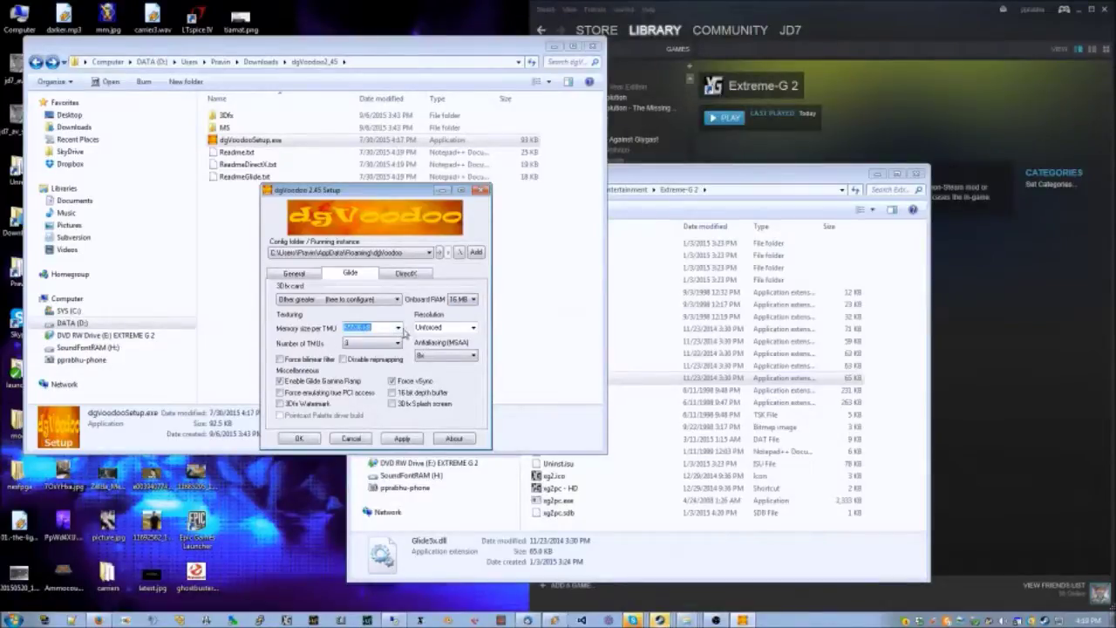
click(397, 328)
click(398, 327)
click(370, 344)
click(371, 344)
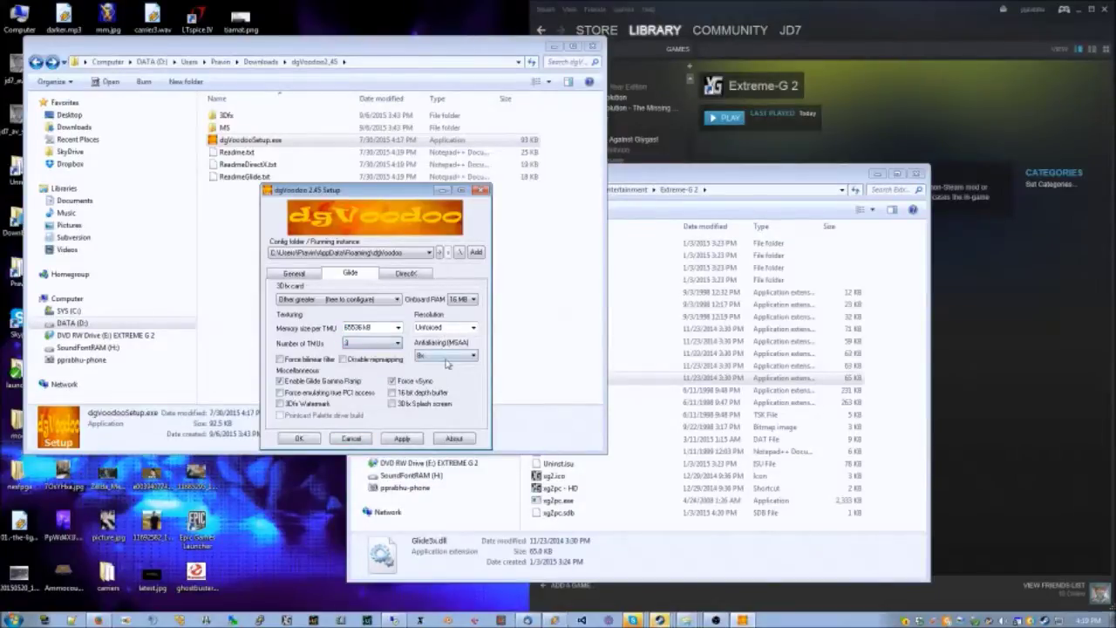
click(446, 358)
click(446, 395)
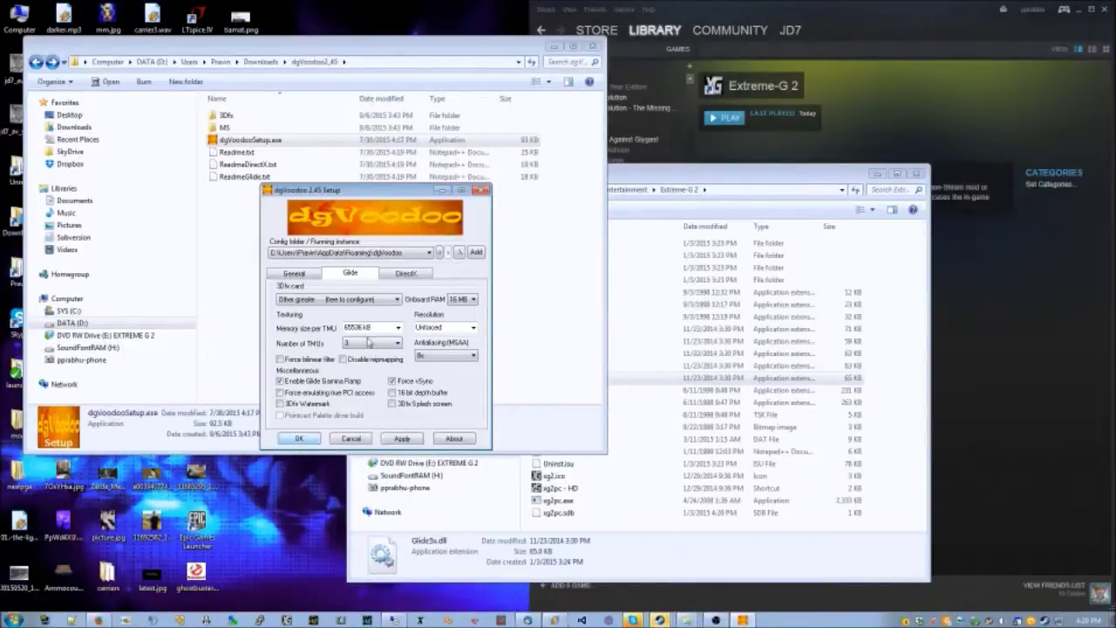
click(299, 439)
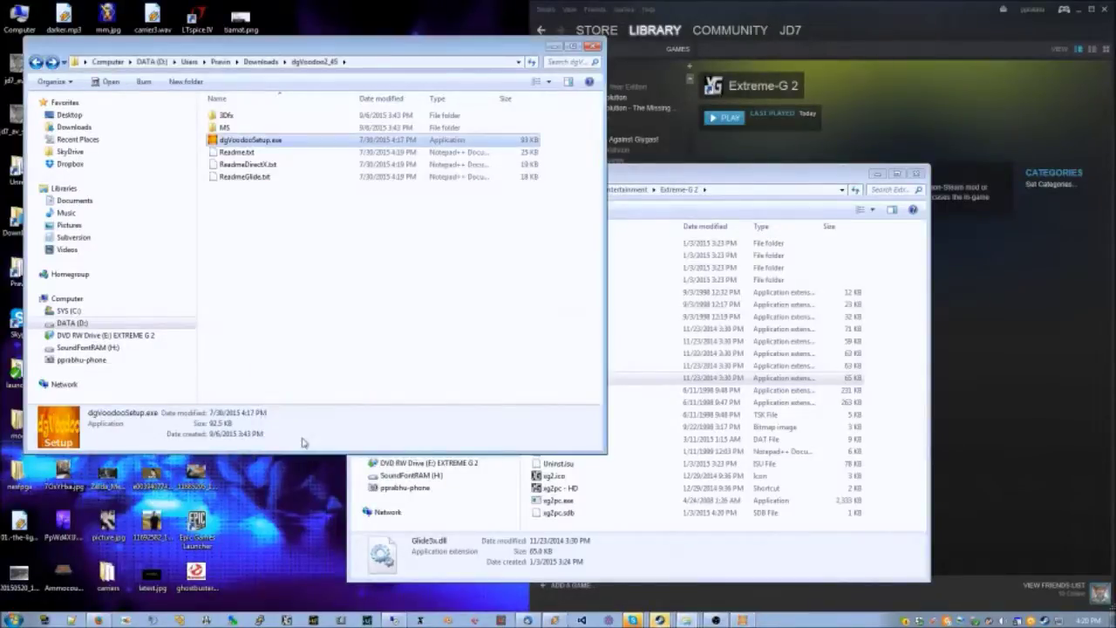
Select xg2pc - HD and confirm the EXTREME G 2 disc sits in DVD RW Drive (E:)
click(351, 322)
drag(720, 179, 644, 173)
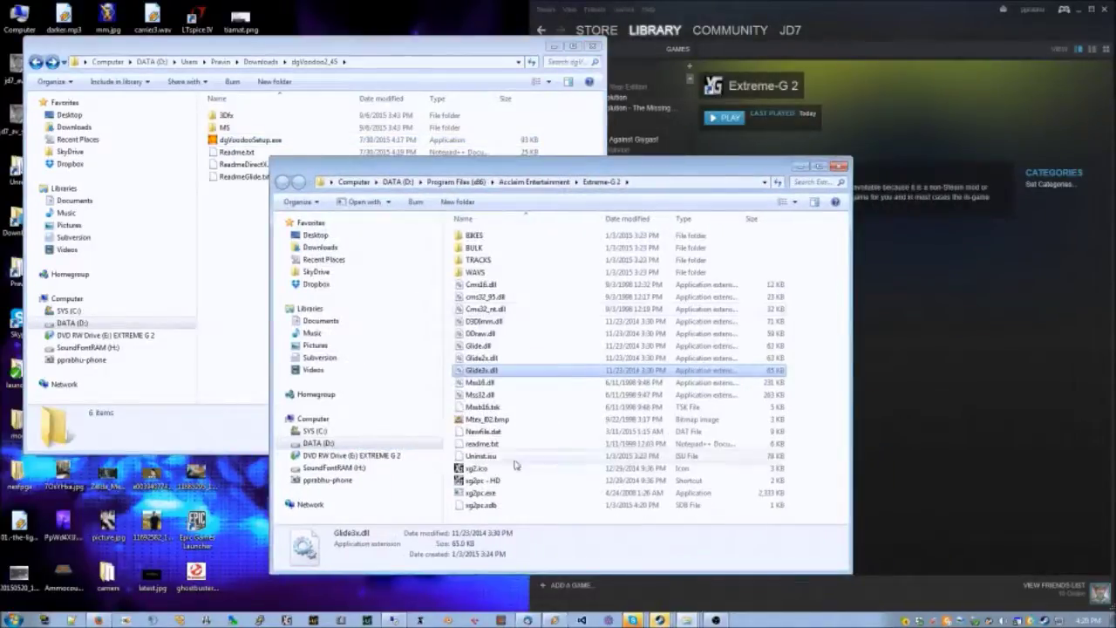
click(491, 481)
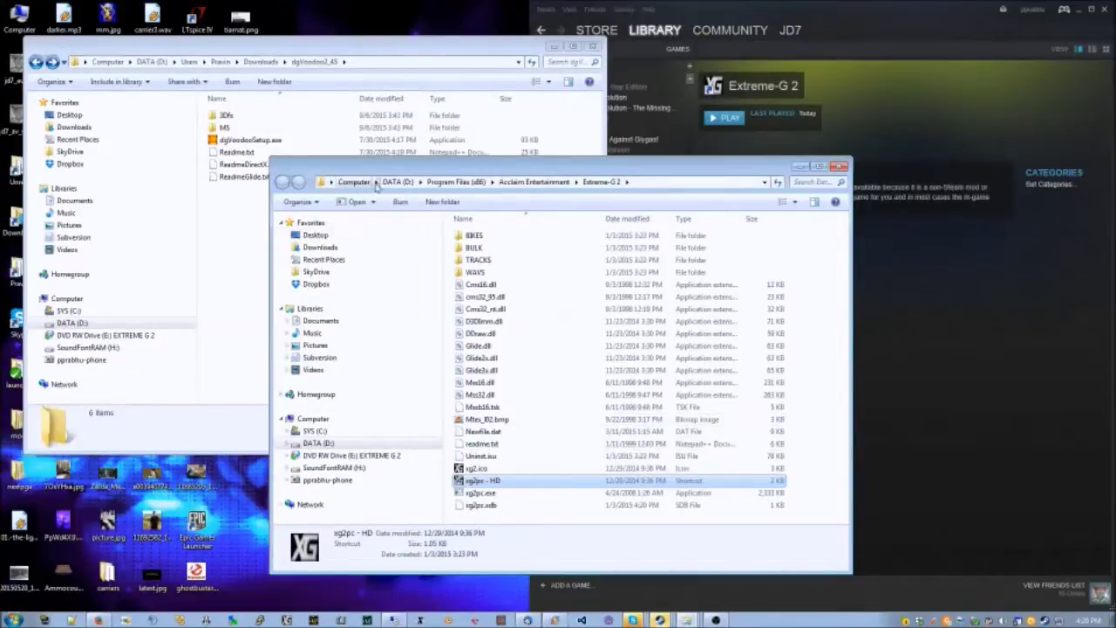
double_click(19, 16)
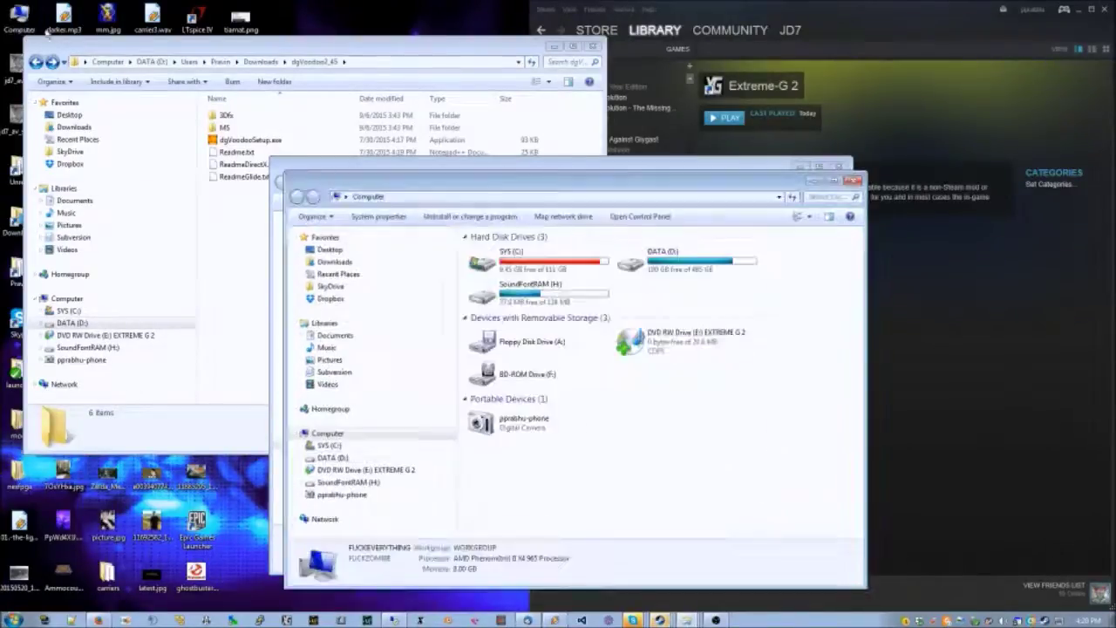
drag(530, 187, 670, 80)
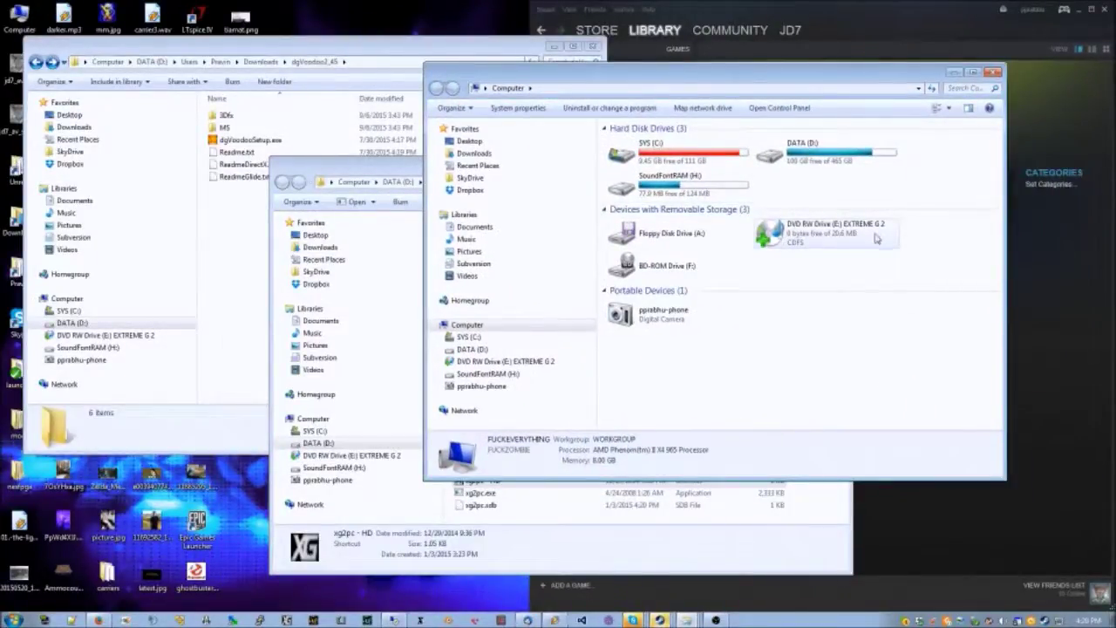
click(837, 231)
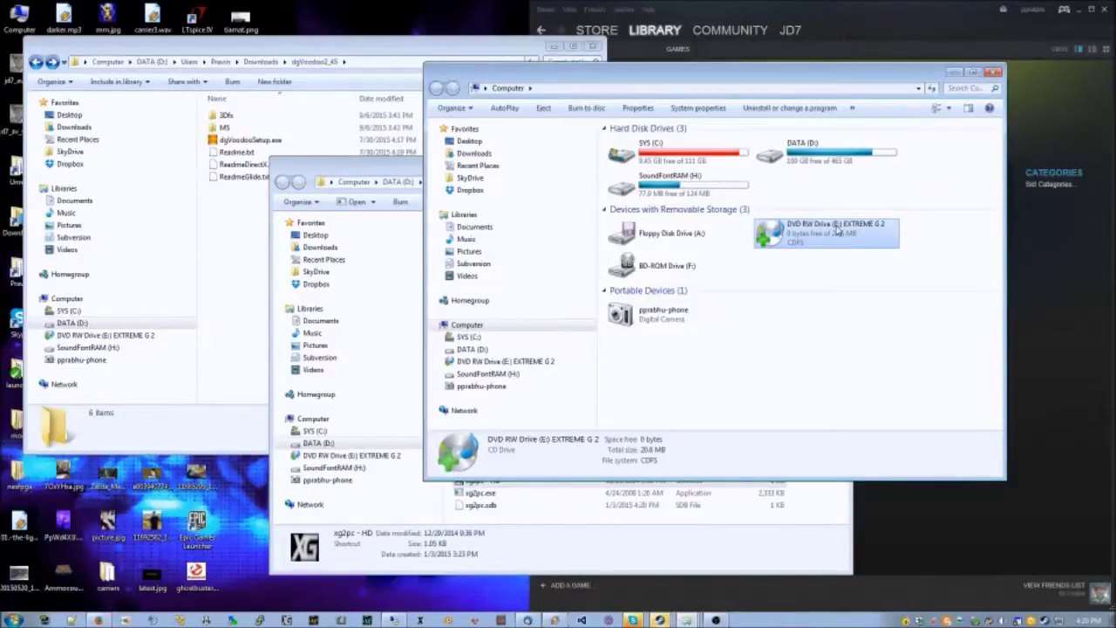
click(994, 72)
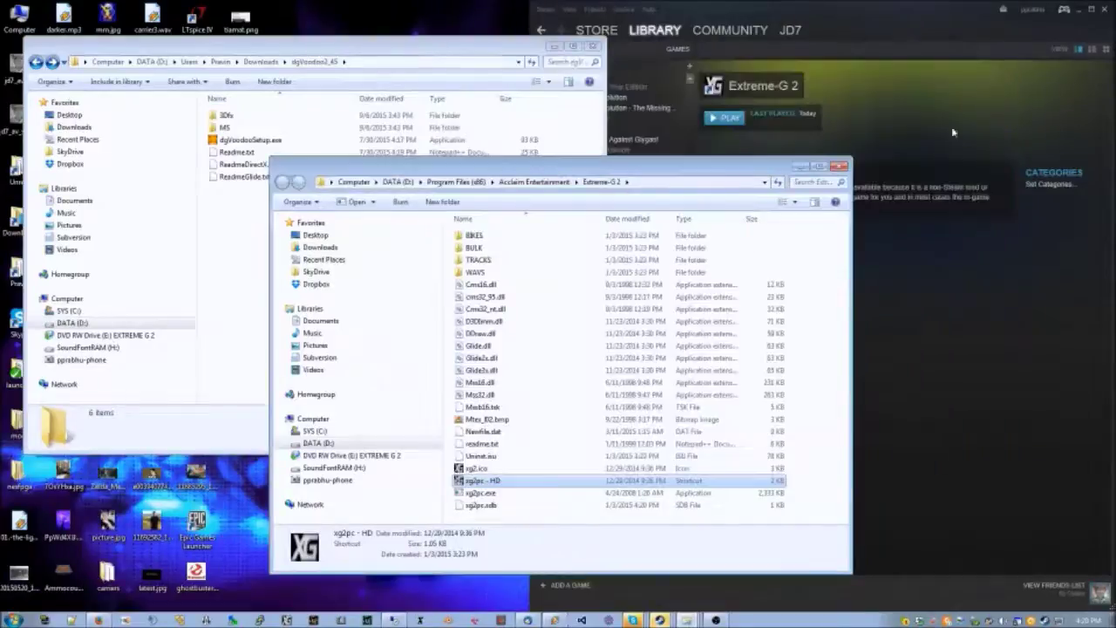
click(834, 342)
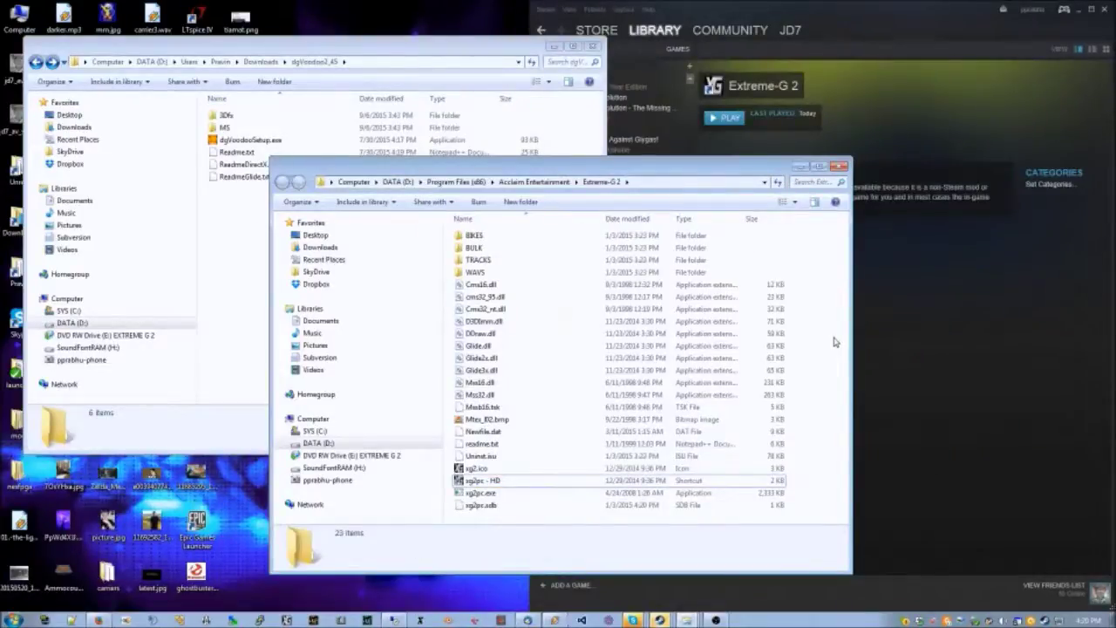